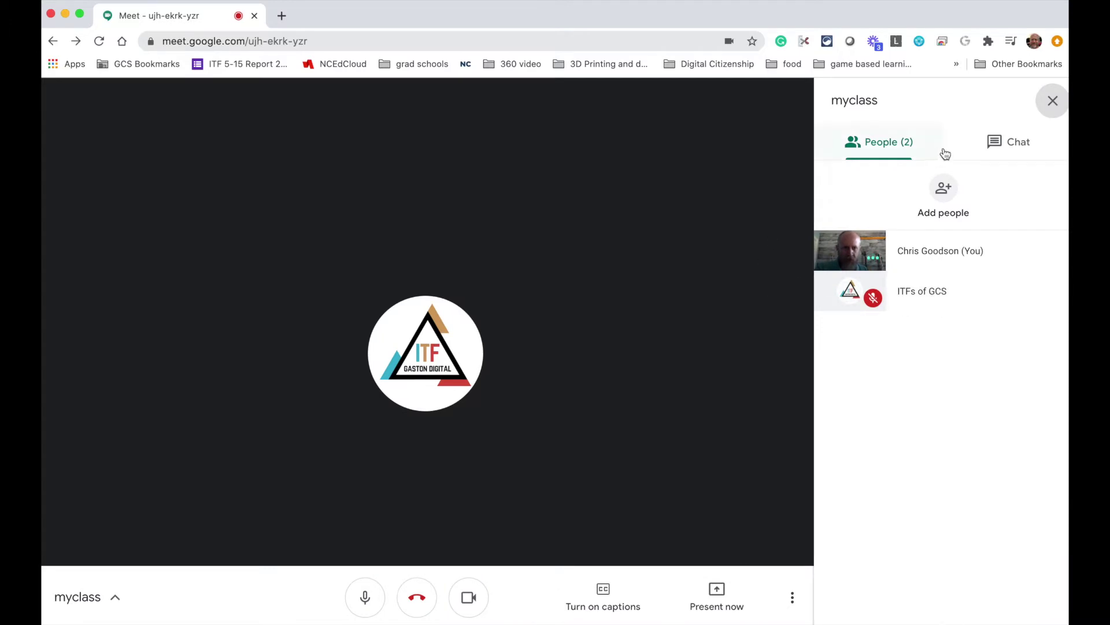
- Close the meeting's participant list and start a new whiteboard for the meeting
left_click(1053, 108)
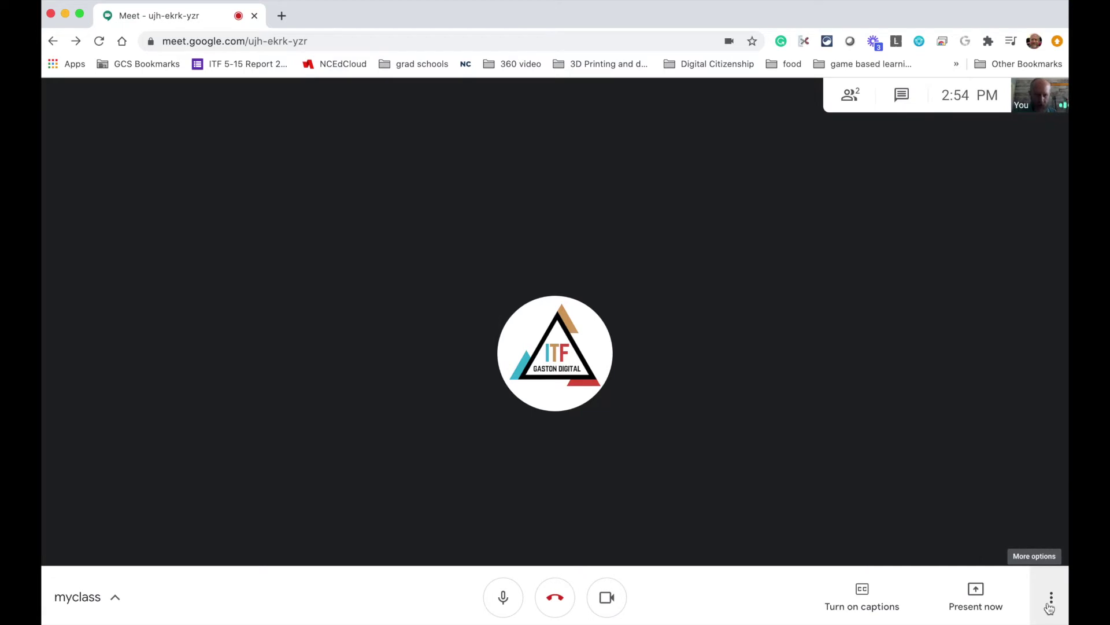
left_click(1052, 602)
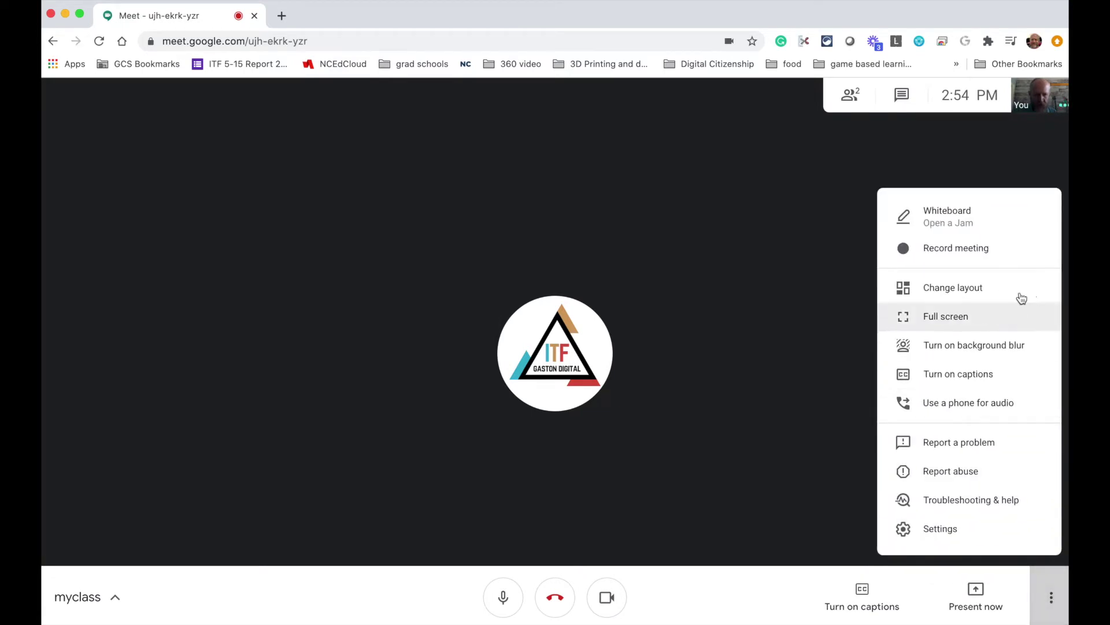
left_click(975, 219)
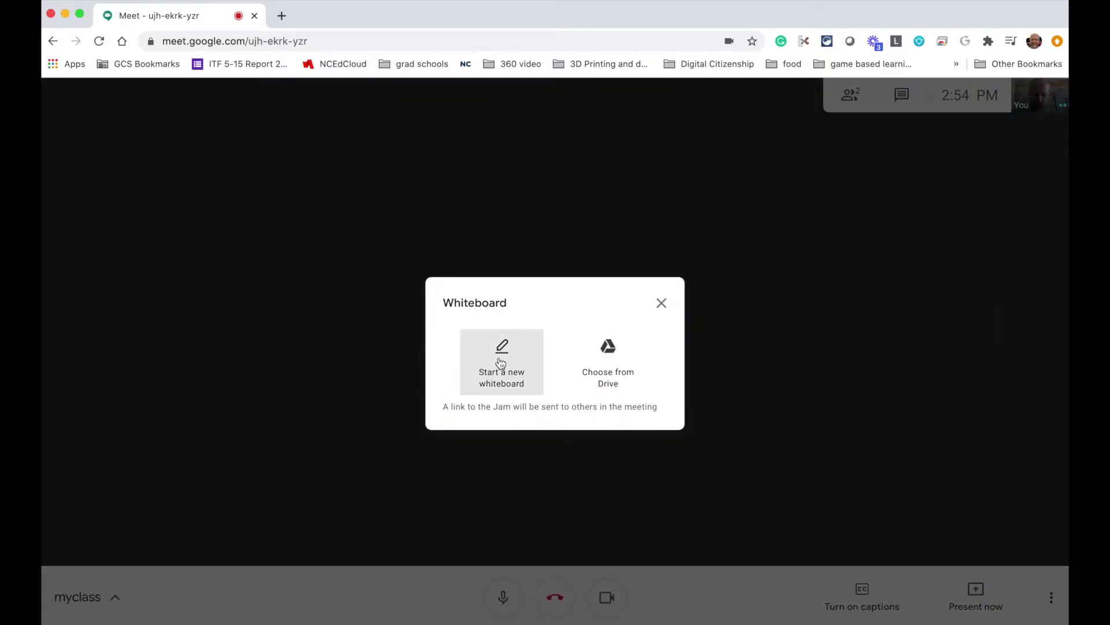
left_click(500, 363)
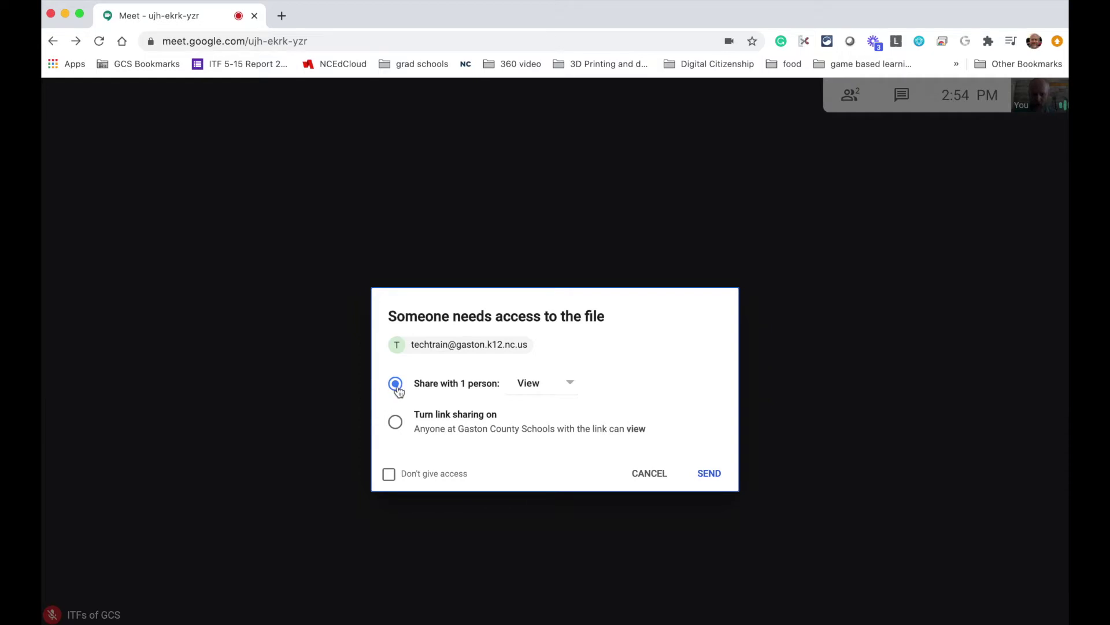
- Share the new whiteboard with only the one meeting participant, giving View access, and send the invitation
left_click(571, 387)
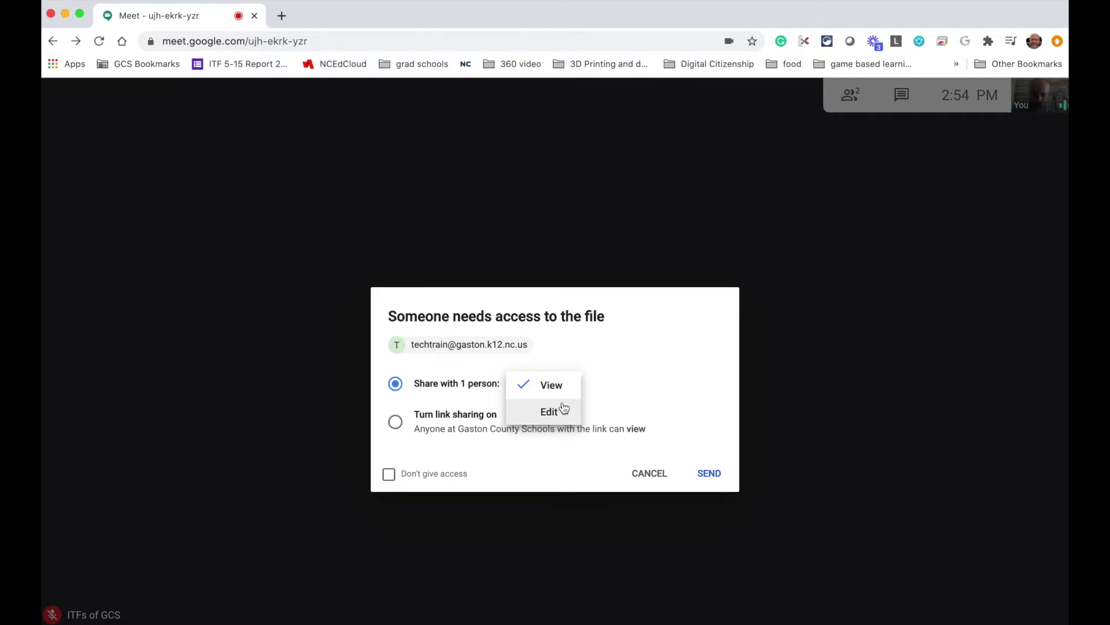
left_click(559, 384)
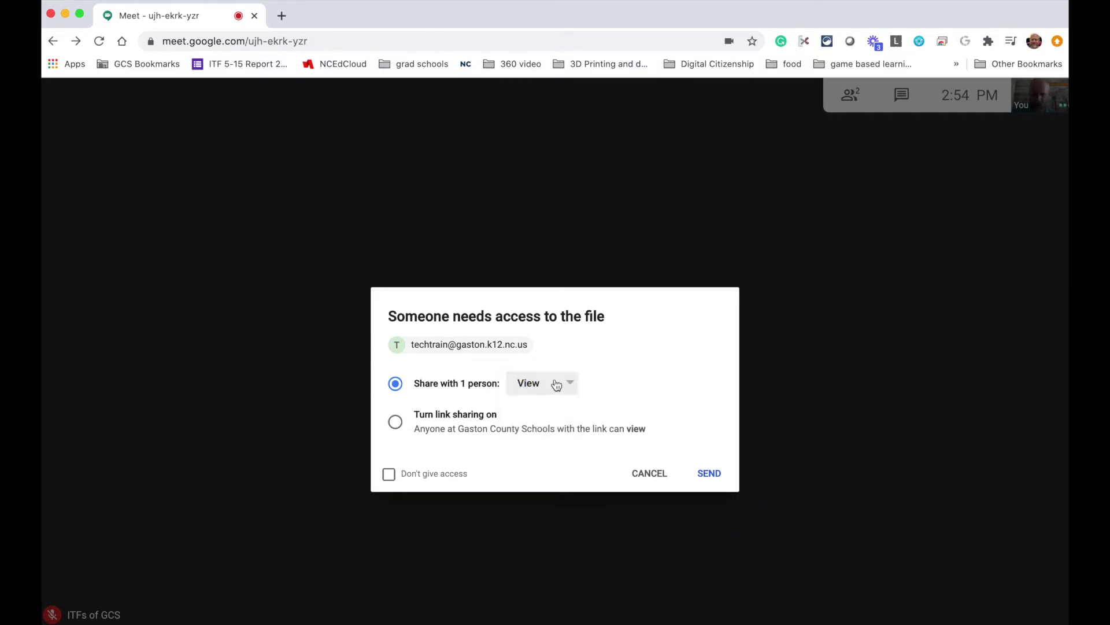
left_click(395, 426)
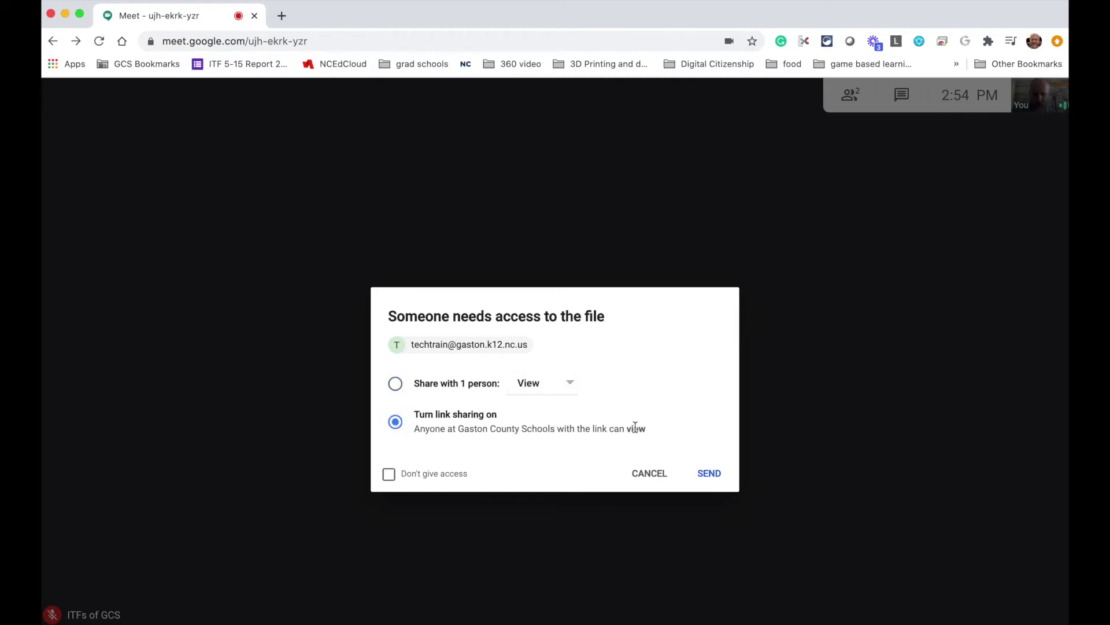
left_click(394, 384)
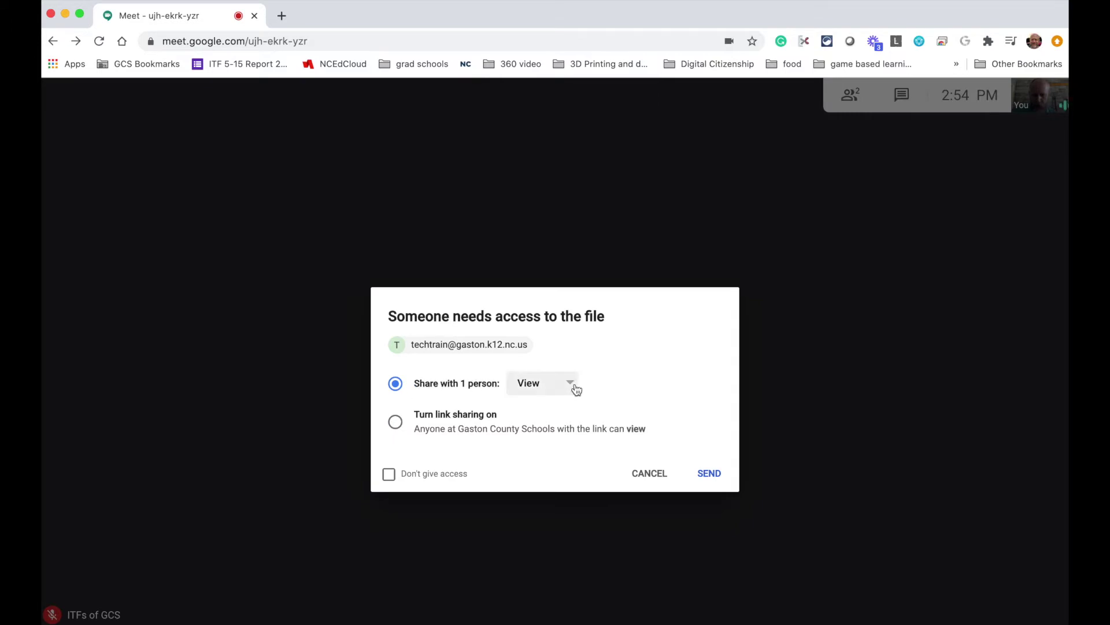
left_click(710, 474)
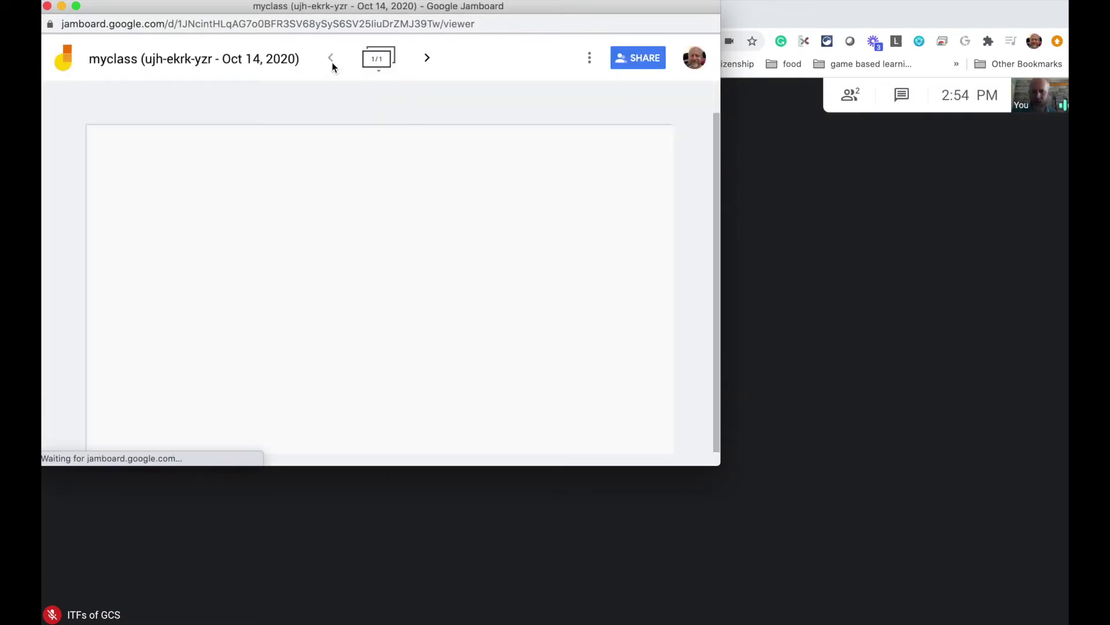
- Move the whiteboard window clear of the meeting controls, return to the meeting and view its attachments
left_click_drag(304, 24, 703, 108)
left_click(565, 28)
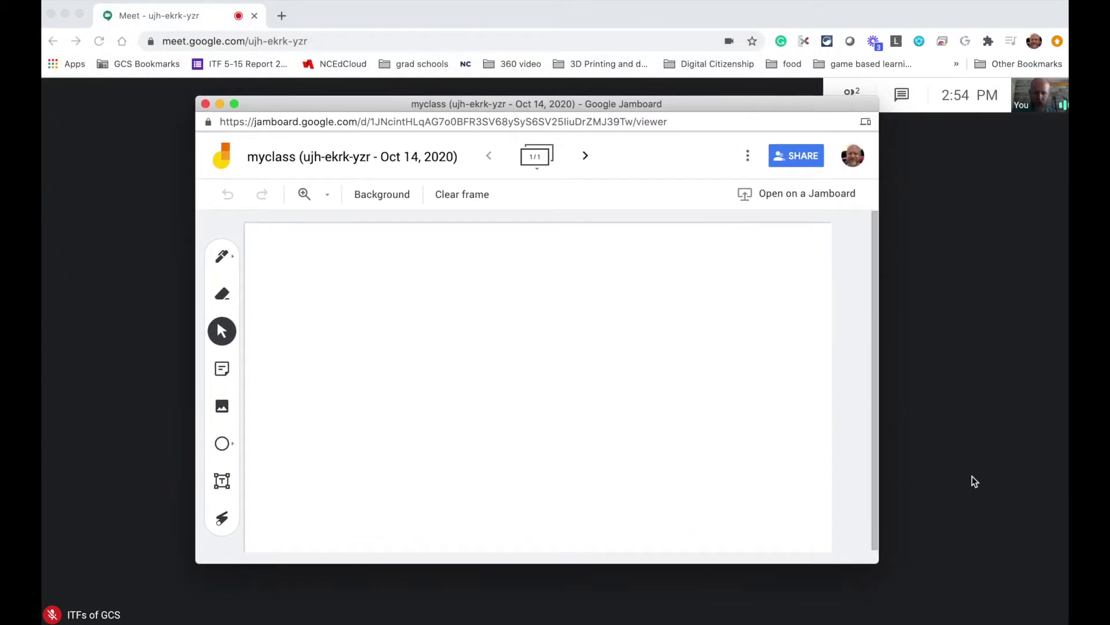
left_click(93, 581)
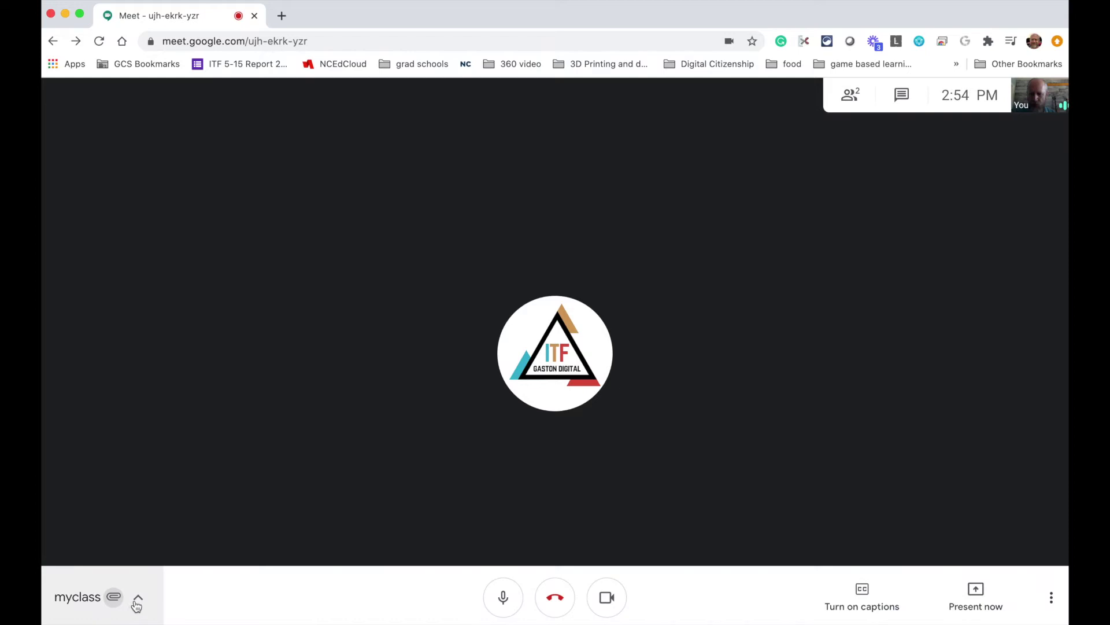
left_click(137, 601)
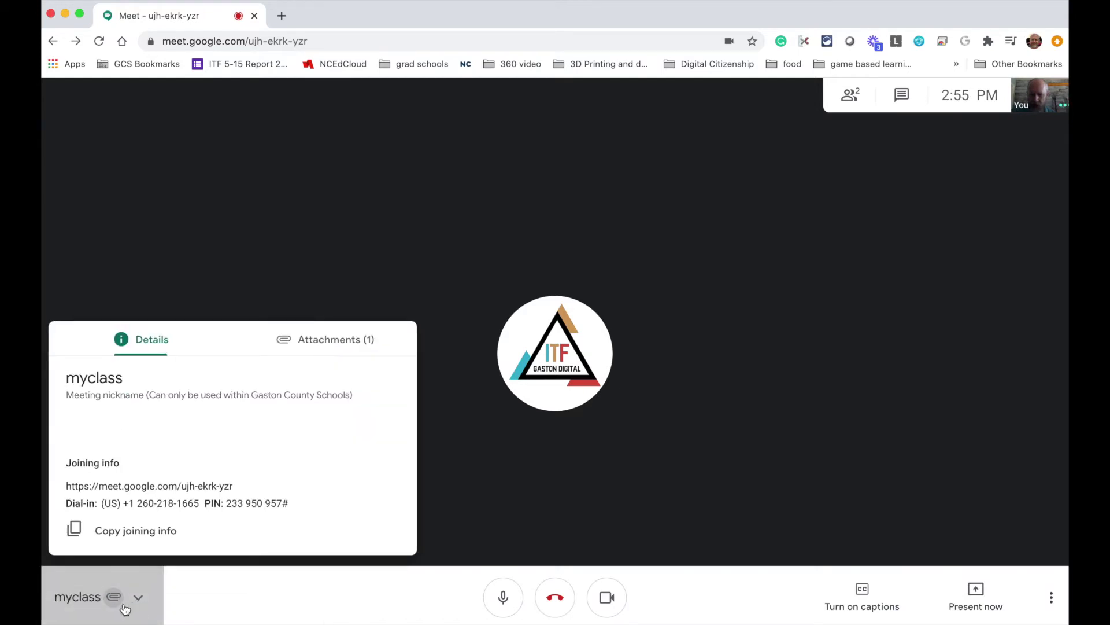
left_click(334, 345)
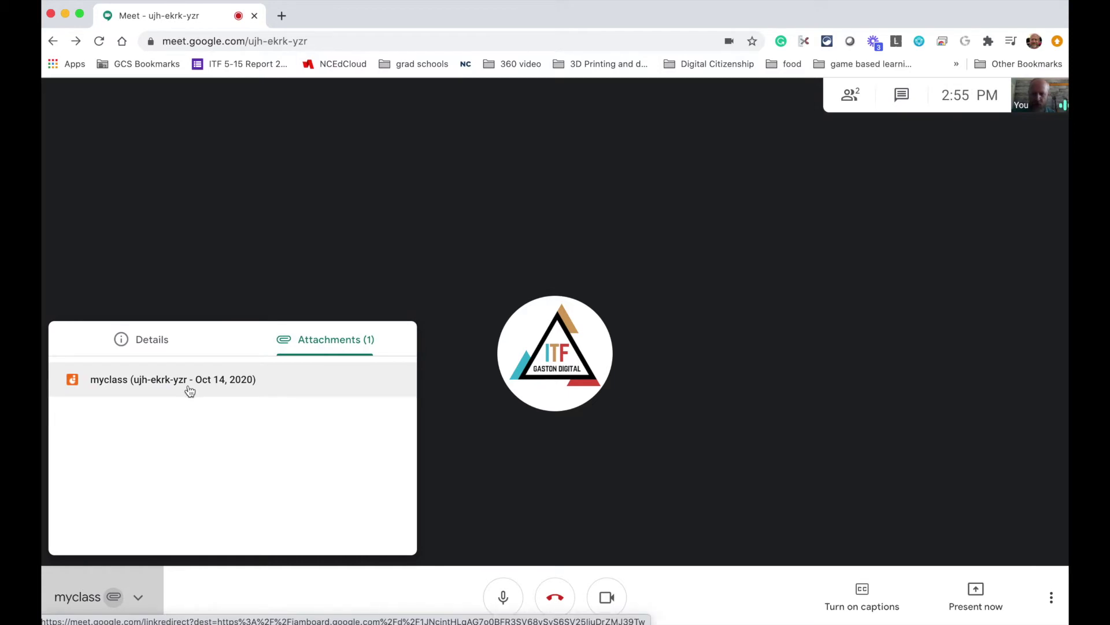
left_click(273, 268)
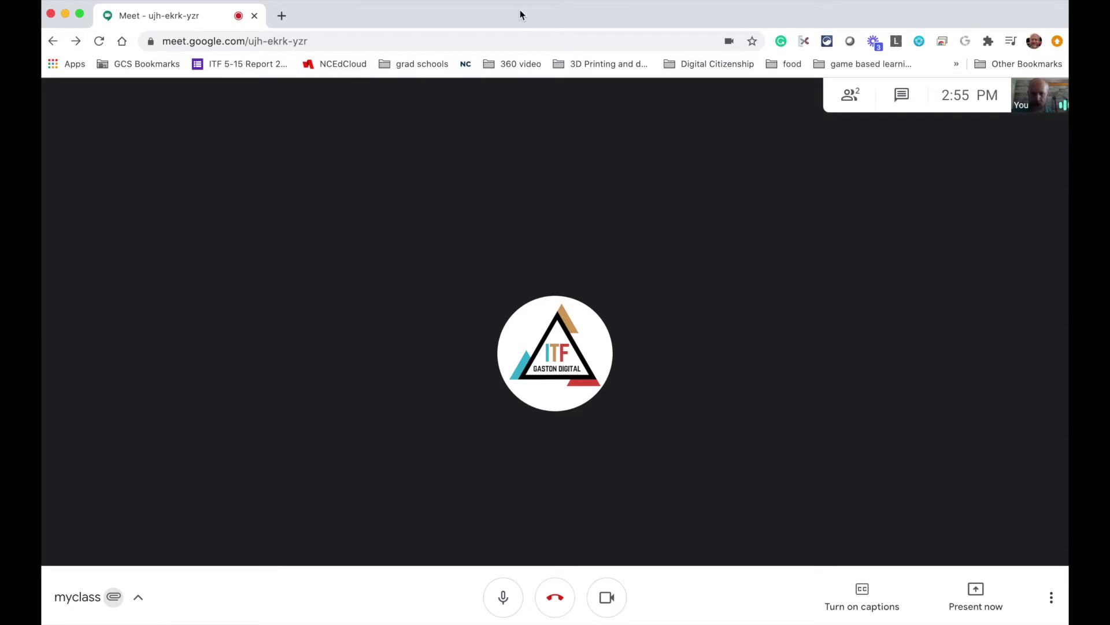
- Move the meeting window aside to uncover the Jamboard window, bring Jamboard forward and enlarge it to fill the screen
left_click_drag(520, 15, 568, 157)
left_click(529, 103)
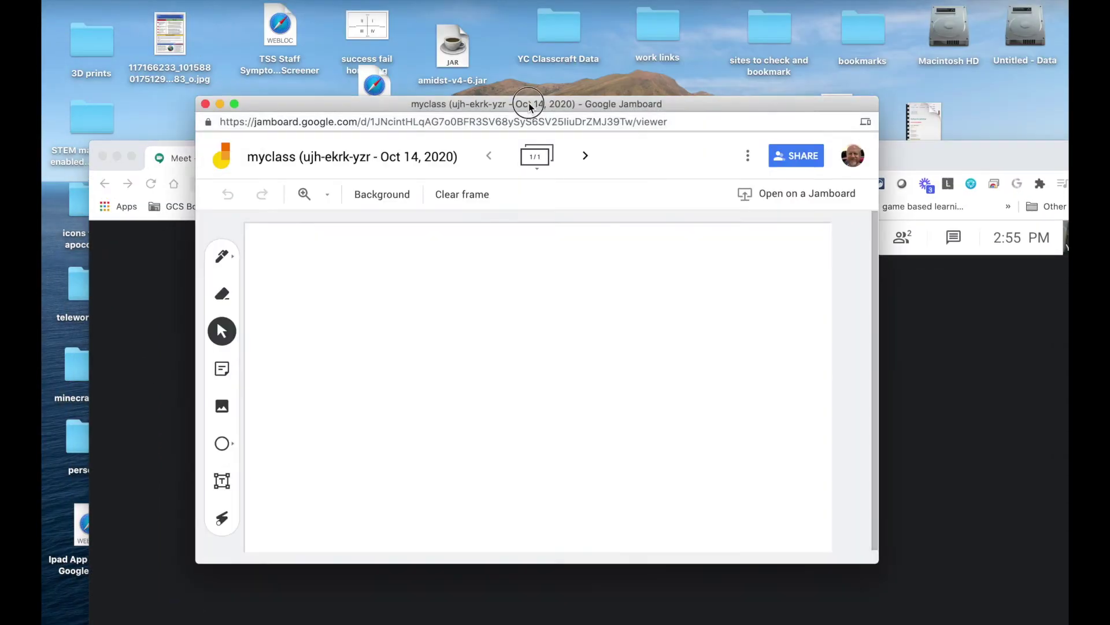
mouse_move(949, 156)
left_mouse_down()
mouse_move(931, 129)
mouse_move(929, 159)
left_mouse_up()
left_click(279, 135)
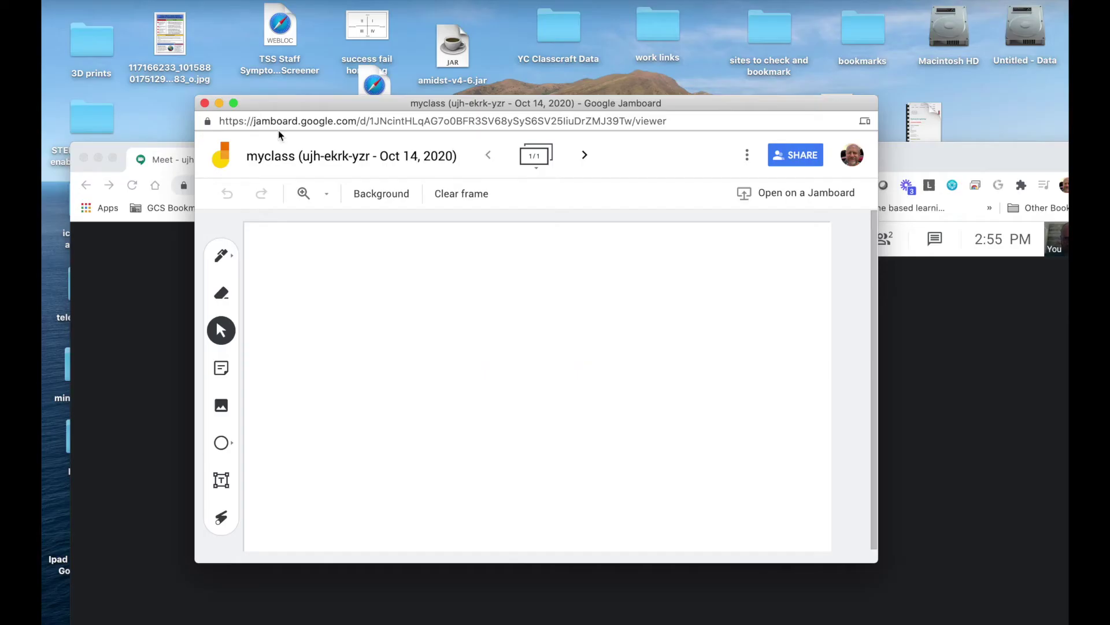
double_click(329, 102)
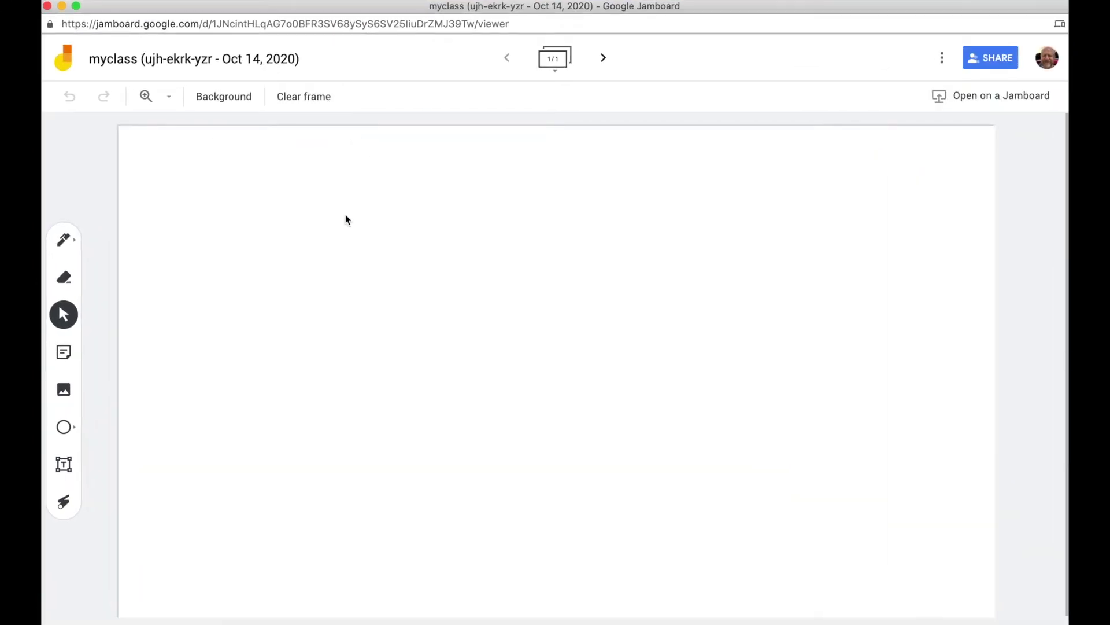
- Draw a freehand wavy black pen line and a zigzag cyan highlighter line across the frame
left_click(72, 246)
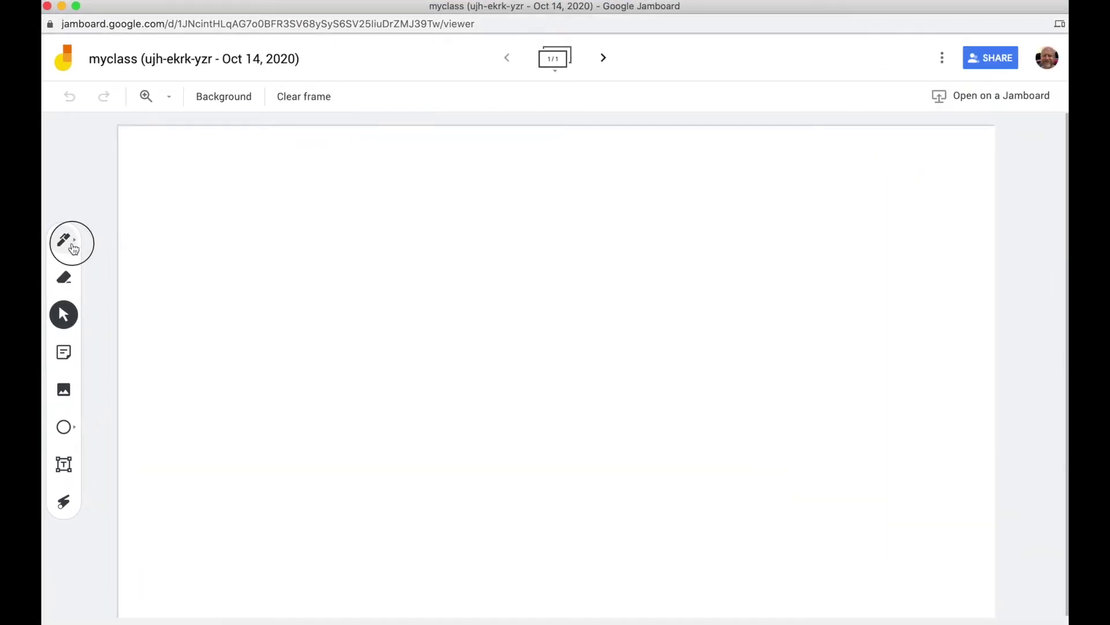
mouse_move(202, 243)
left_mouse_down()
mouse_move(267, 302)
mouse_move(484, 332)
mouse_move(481, 351)
left_mouse_up()
left_click(64, 239)
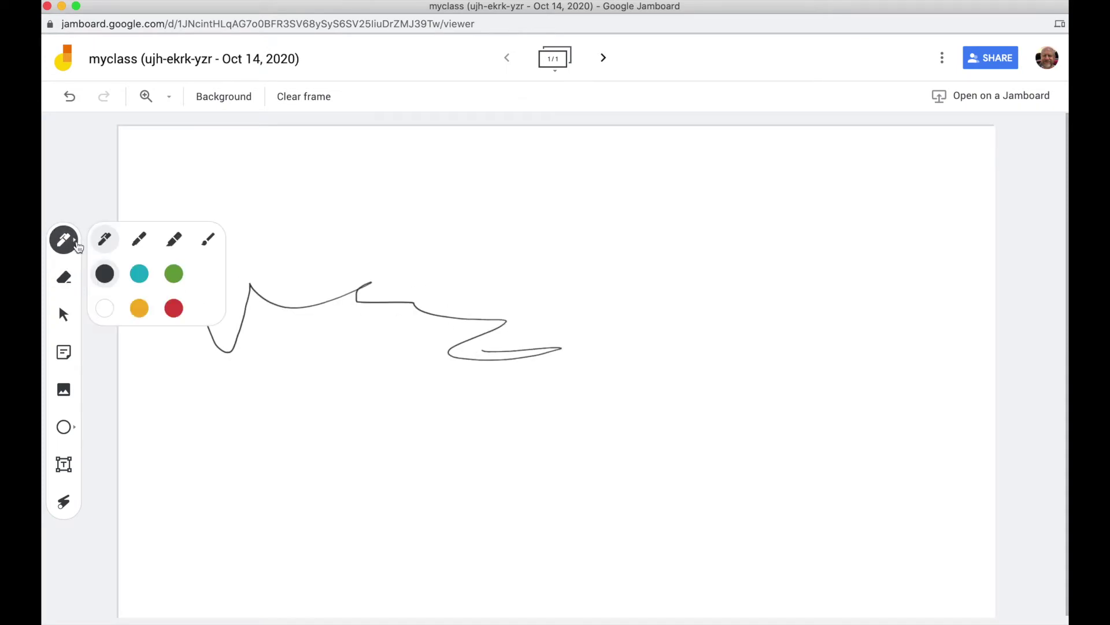
left_click(141, 278)
left_click(173, 239)
mouse_move(421, 171)
left_mouse_down()
mouse_move(547, 258)
mouse_move(399, 429)
left_mouse_up()
left_click_drag(493, 462, 636, 459)
- Erase parts of the black pen line with the Eraser
left_click(64, 278)
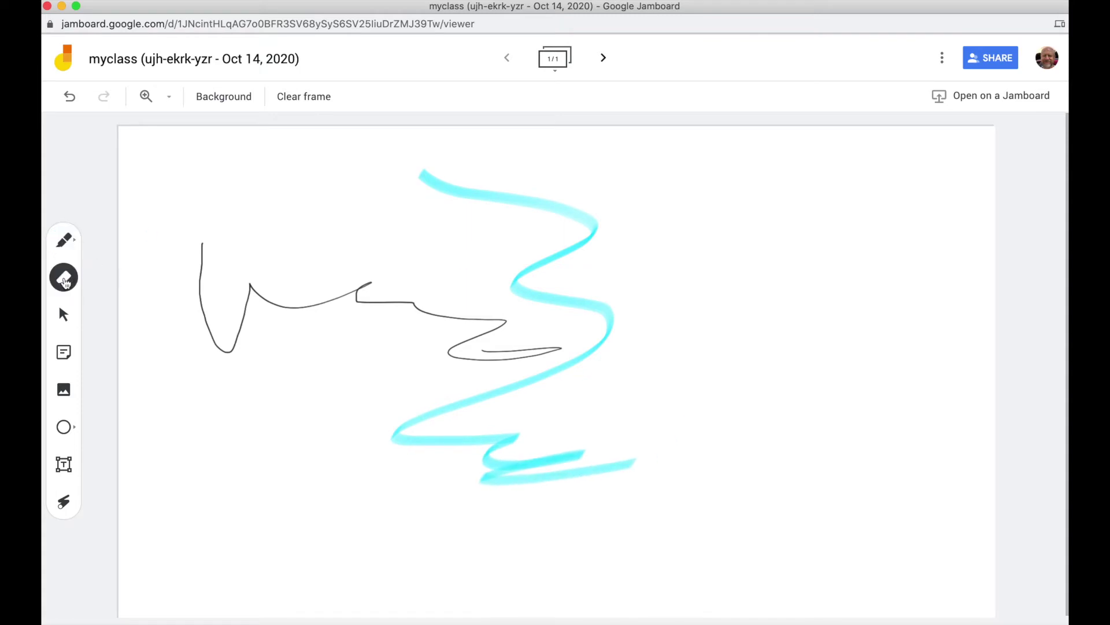
mouse_move(234, 228)
left_mouse_down()
mouse_move(248, 255)
mouse_move(196, 228)
mouse_move(283, 293)
mouse_move(304, 365)
mouse_move(466, 310)
mouse_move(292, 306)
left_mouse_up()
- Add a yellow sticky note reading "Hello" and dismiss the blank note that follows
left_click(68, 362)
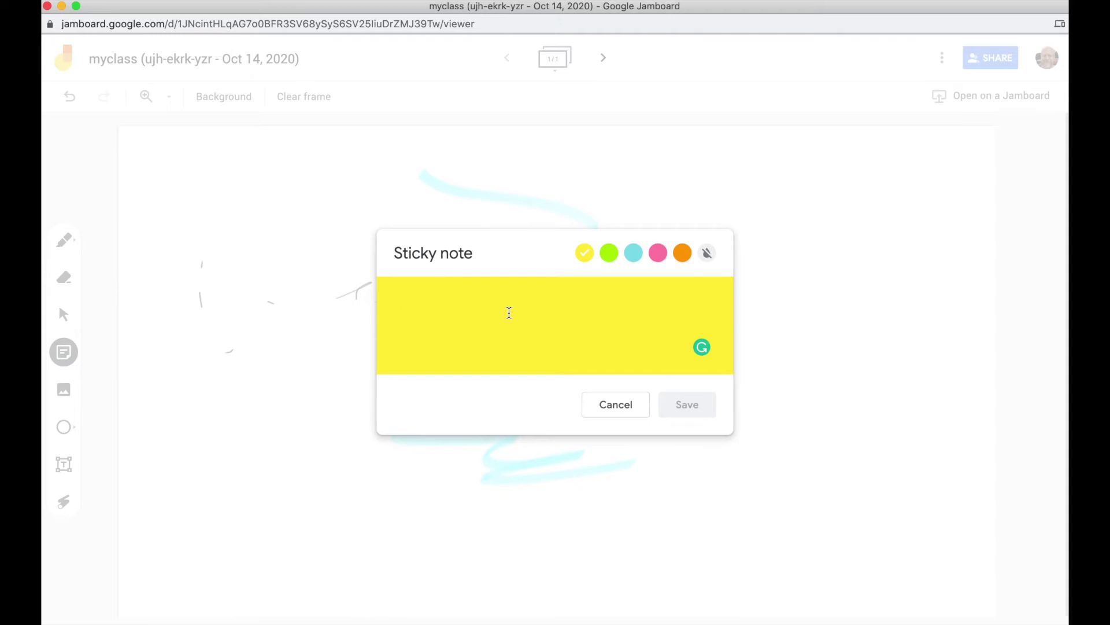
type("Hello")
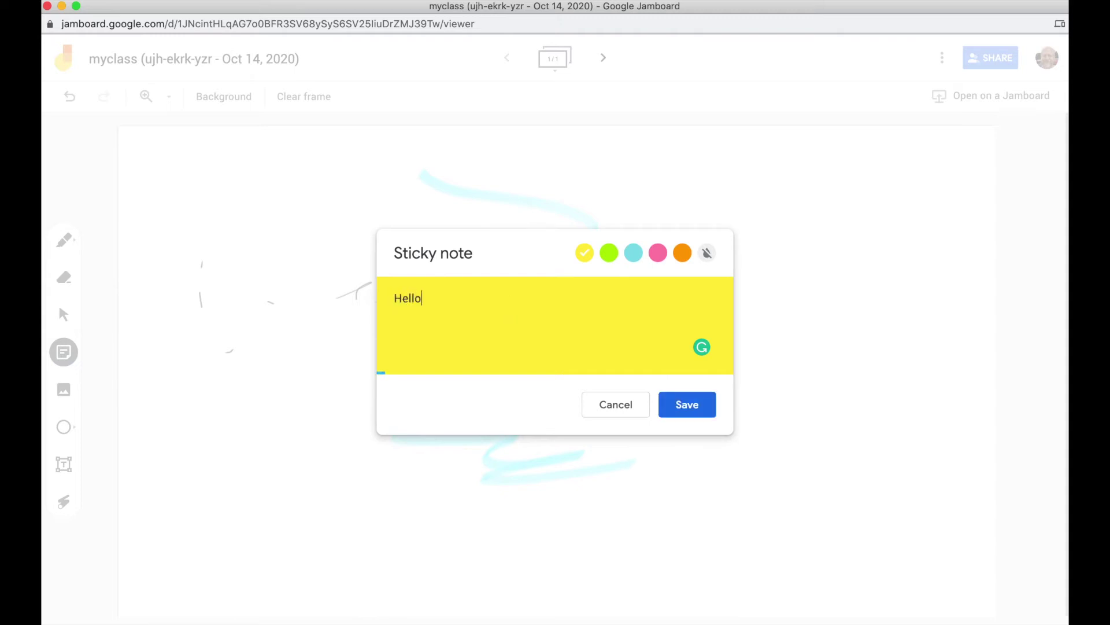
left_click(683, 404)
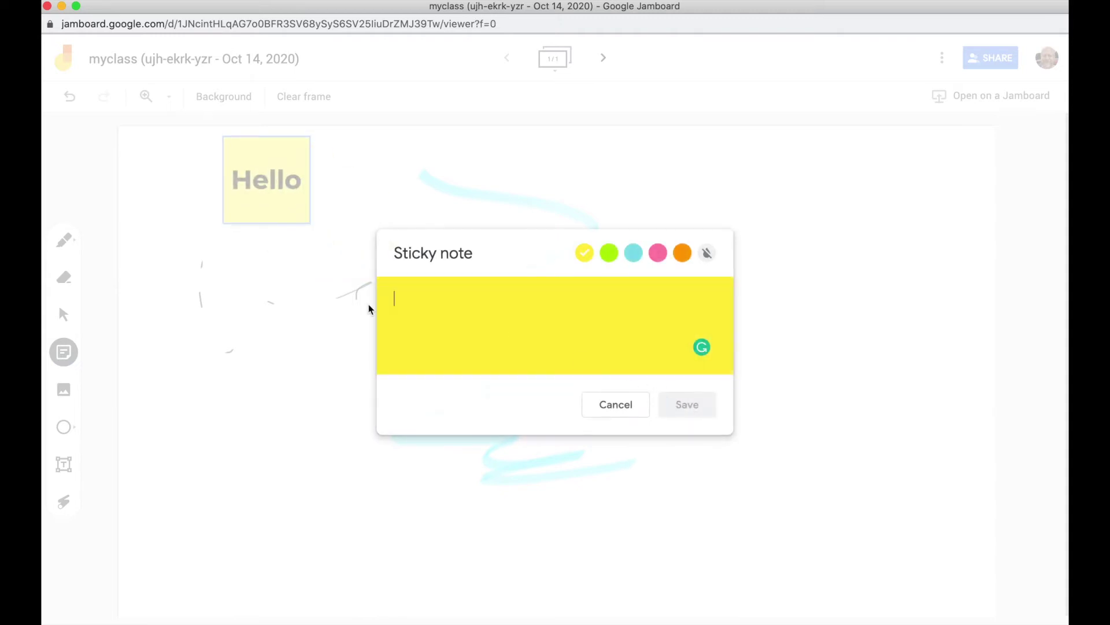
left_click(622, 414)
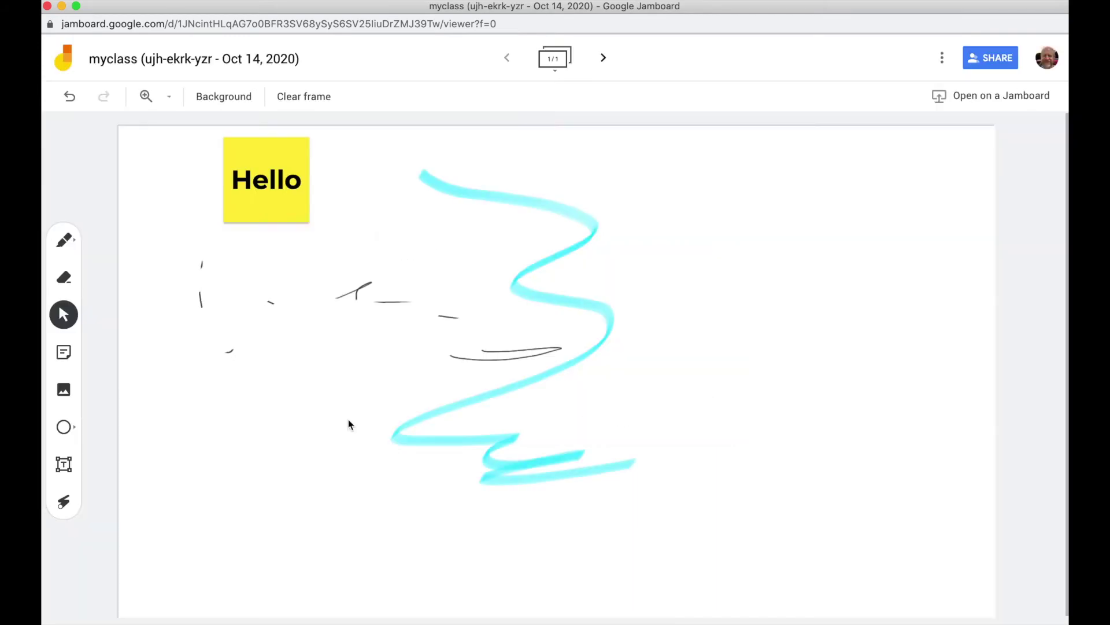
- Insert the mason jar theatre poster image from the Art folder in Google Drive and place it right of the cyan line
left_click(65, 389)
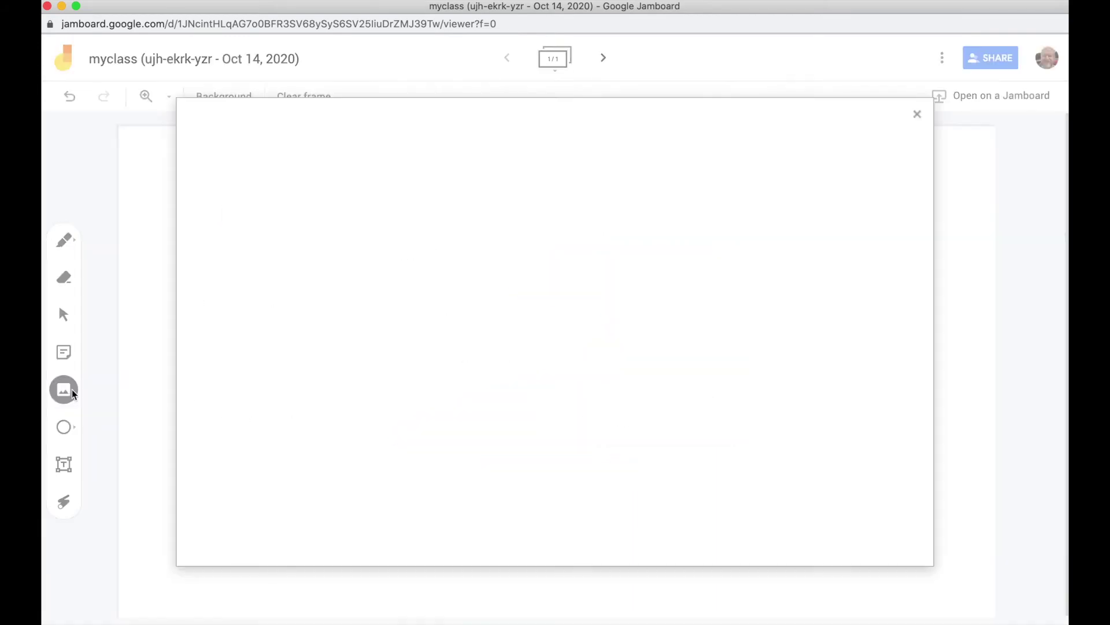
left_click(419, 153)
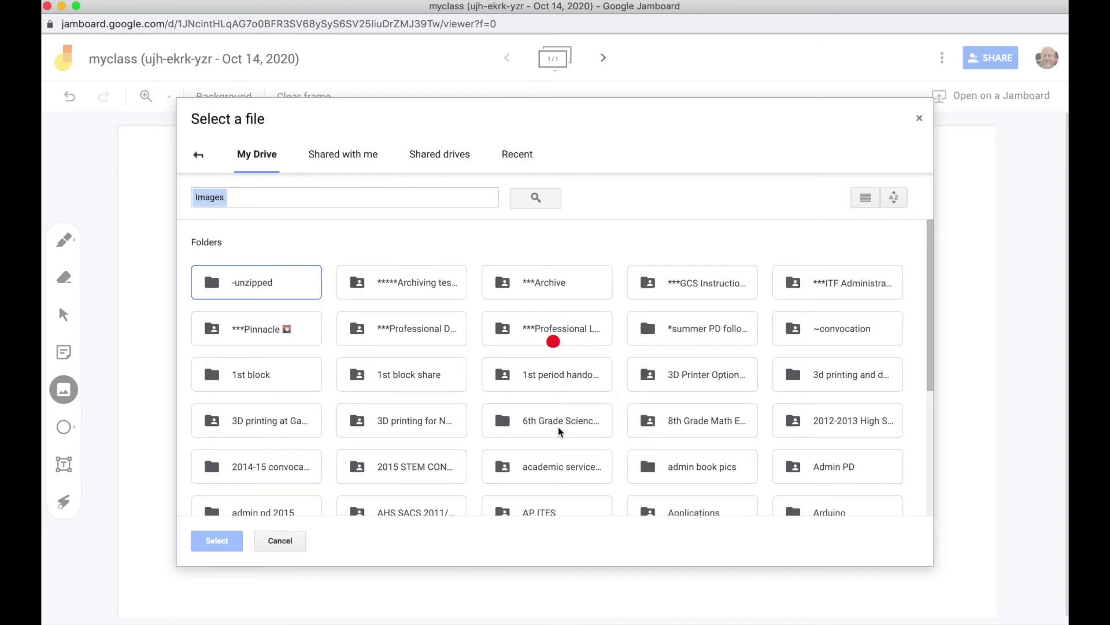
scroll(560, 432, "down", 3)
scroll(560, 431, "down", 3)
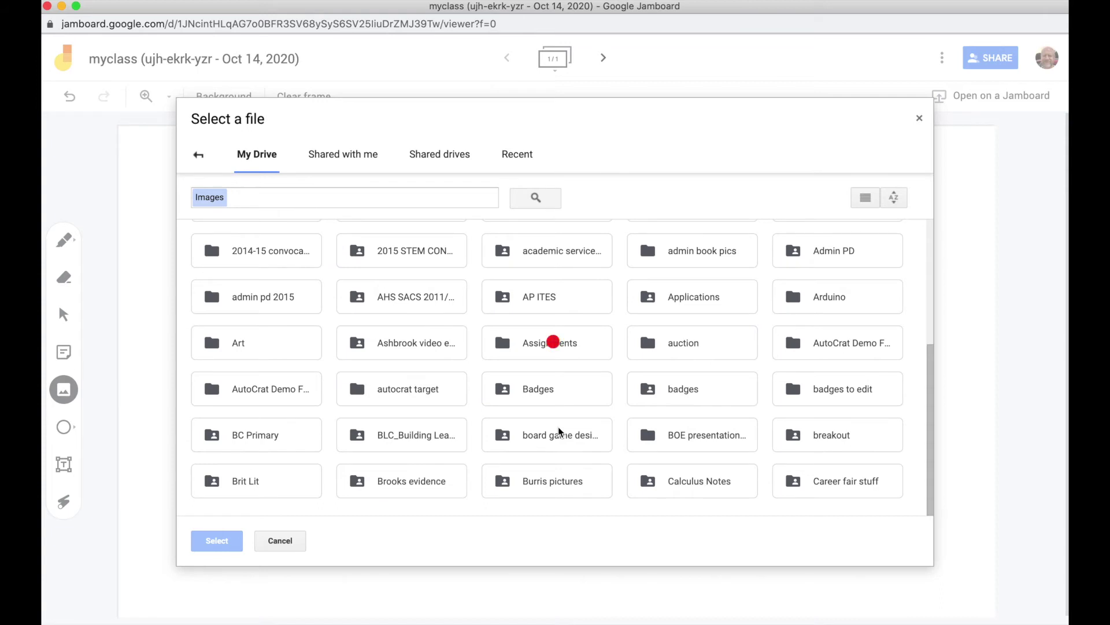
double_click(294, 351)
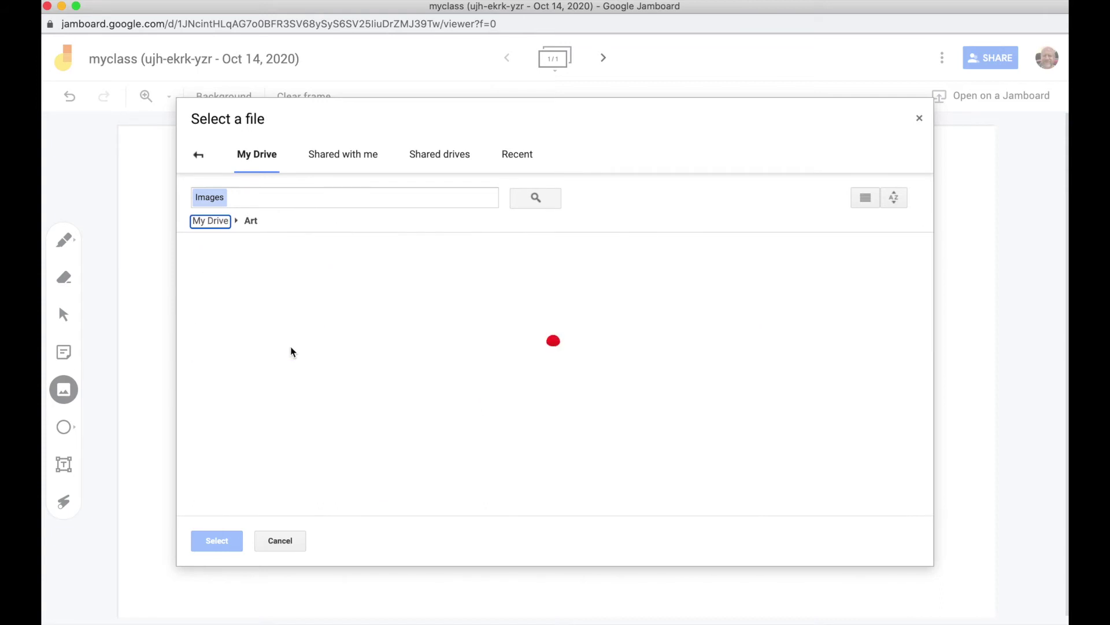
double_click(675, 355)
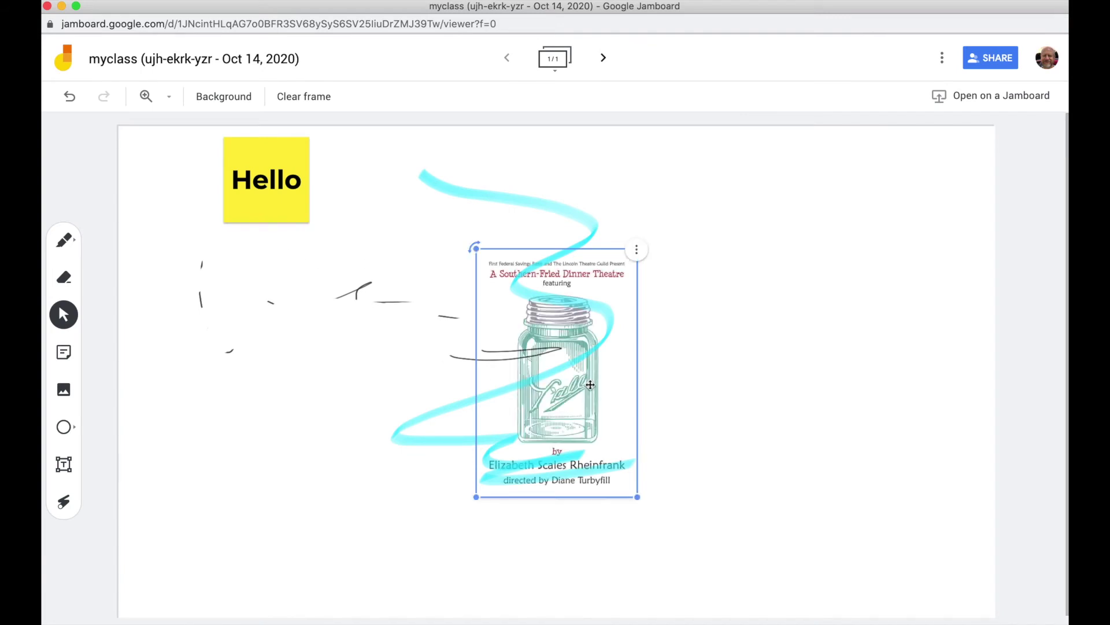
left_click_drag(807, 378, 805, 367)
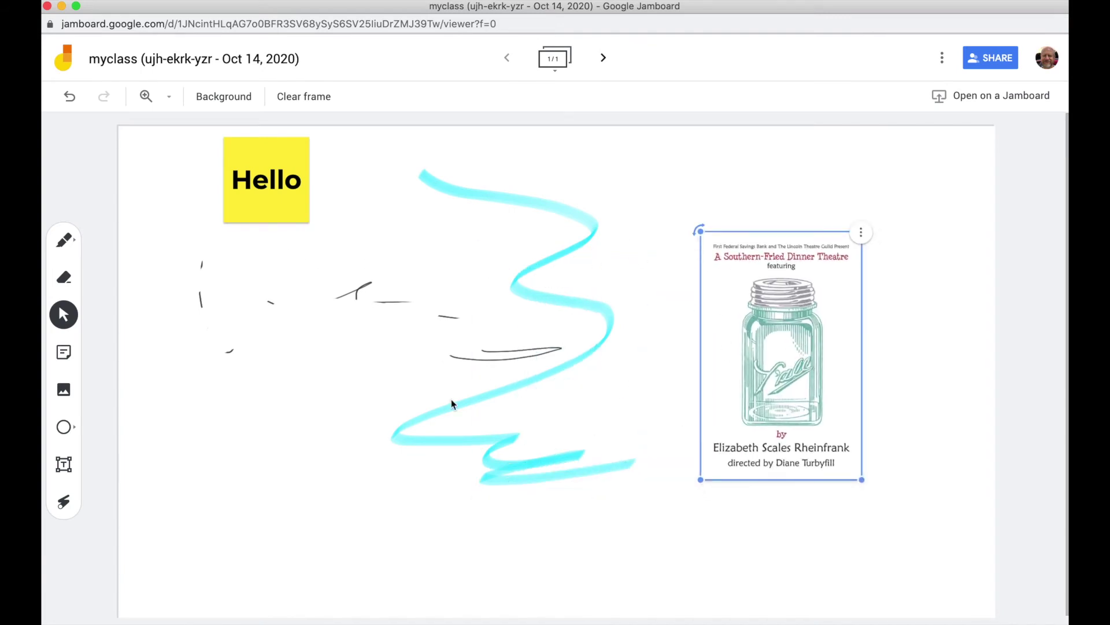
- Draw a text box below the black strokes and enter "text" in it
left_click(77, 431)
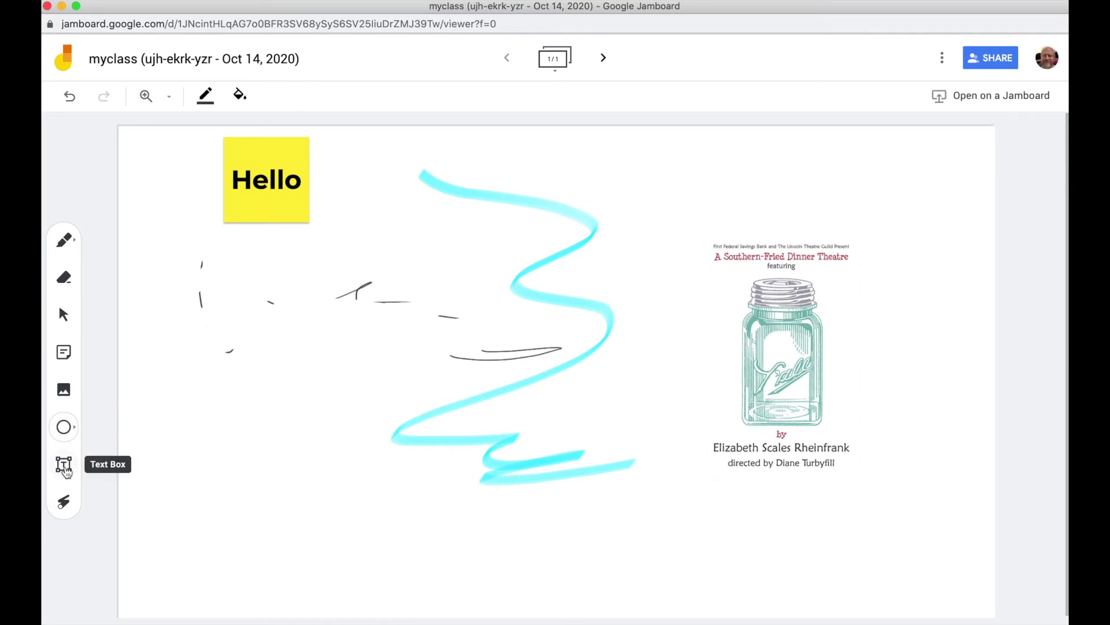
left_click(64, 468)
left_click_drag(189, 429, 310, 492)
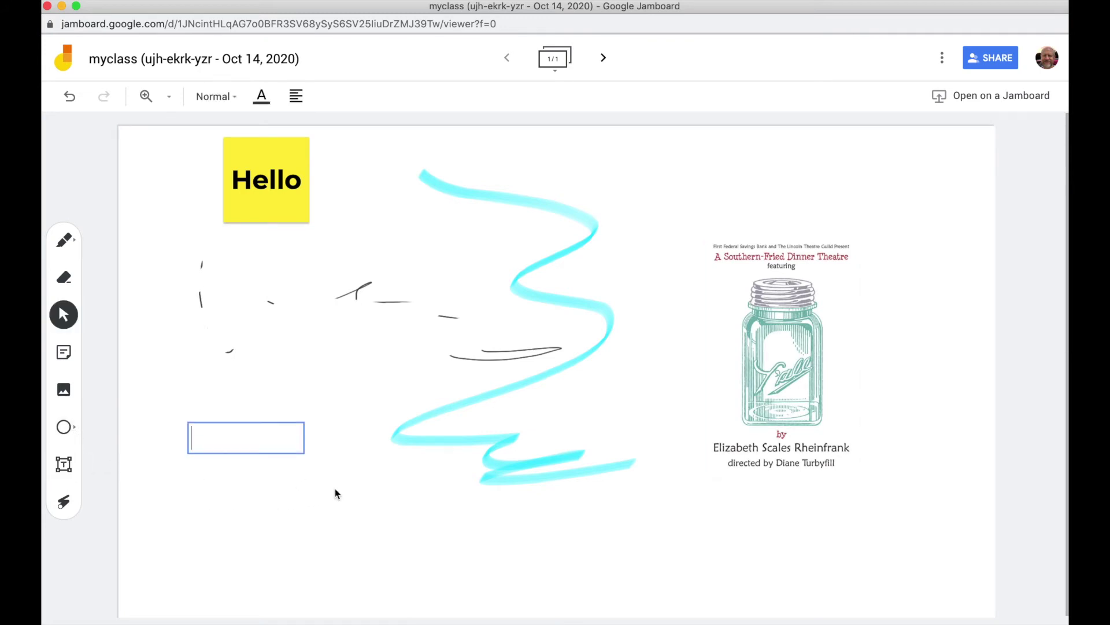
type("te")
key("BackSpace")
key("BackSpace")
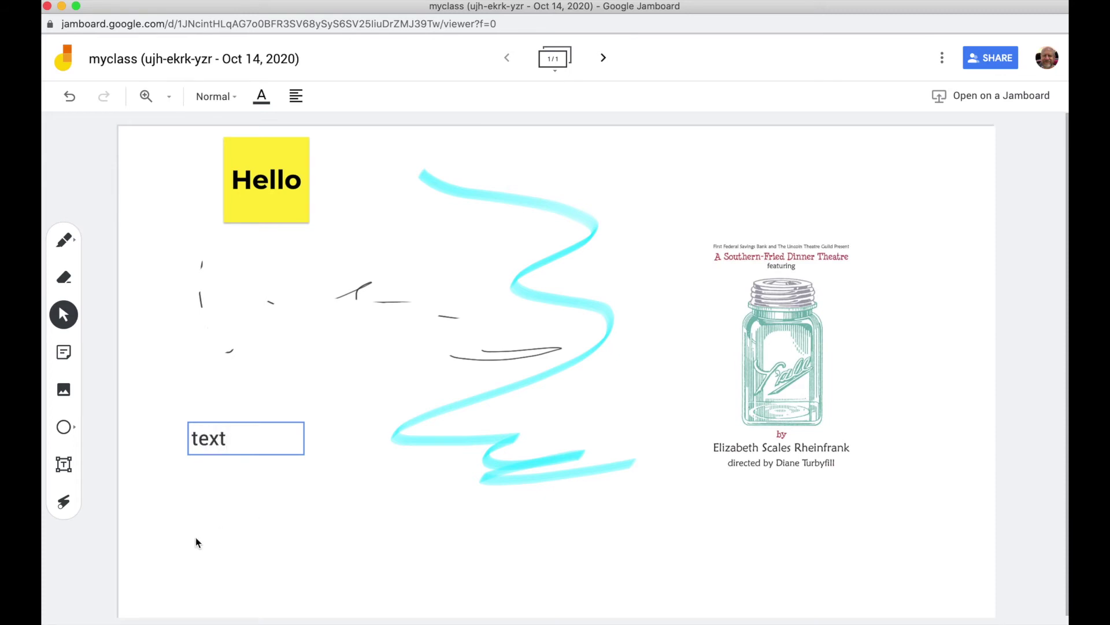
- Trace temporary curved laser strokes over the area between the text and the cyan line
left_click(64, 501)
left_click_drag(229, 402, 325, 318)
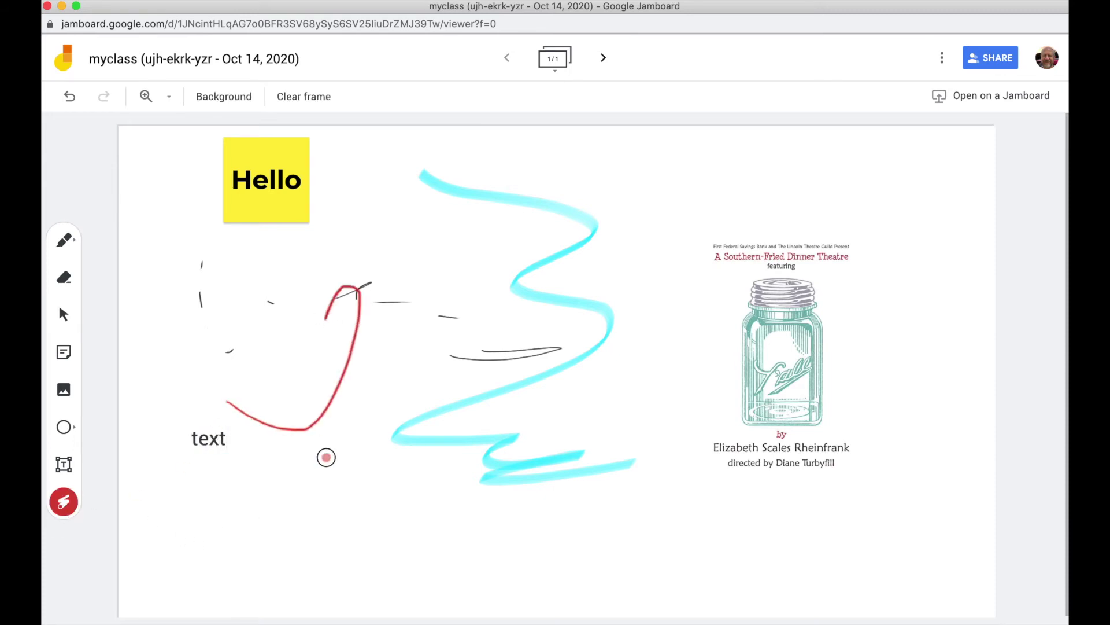
mouse_move(327, 457)
left_mouse_down()
mouse_move(525, 315)
mouse_move(513, 354)
mouse_move(448, 404)
mouse_move(452, 337)
left_mouse_up()
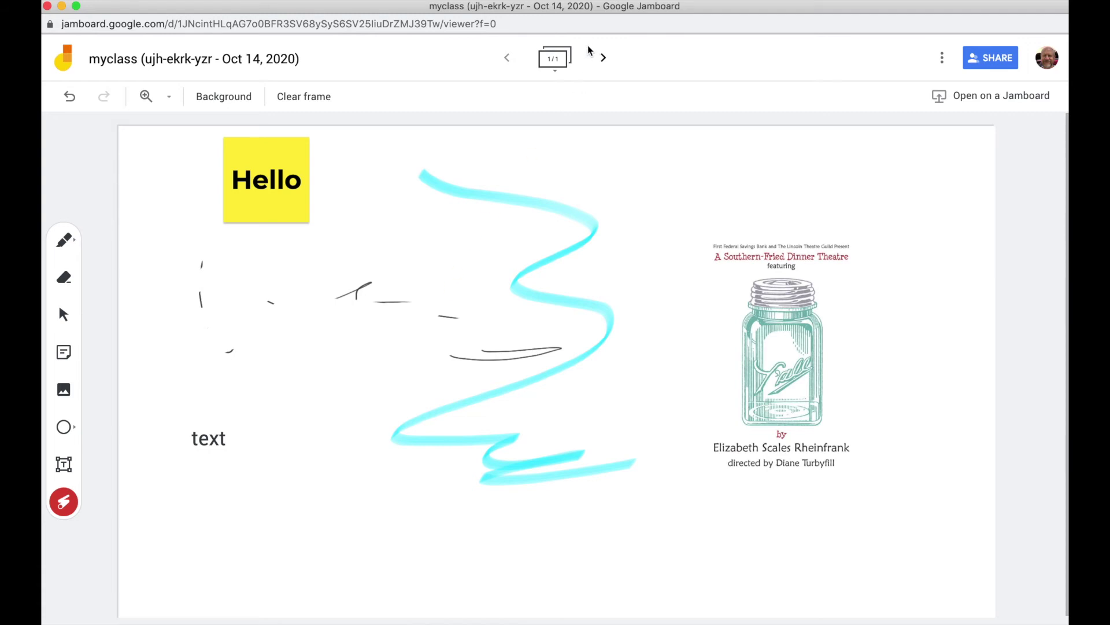
- Add a second blank frame to the Jam and return to the first frame
left_click(603, 59)
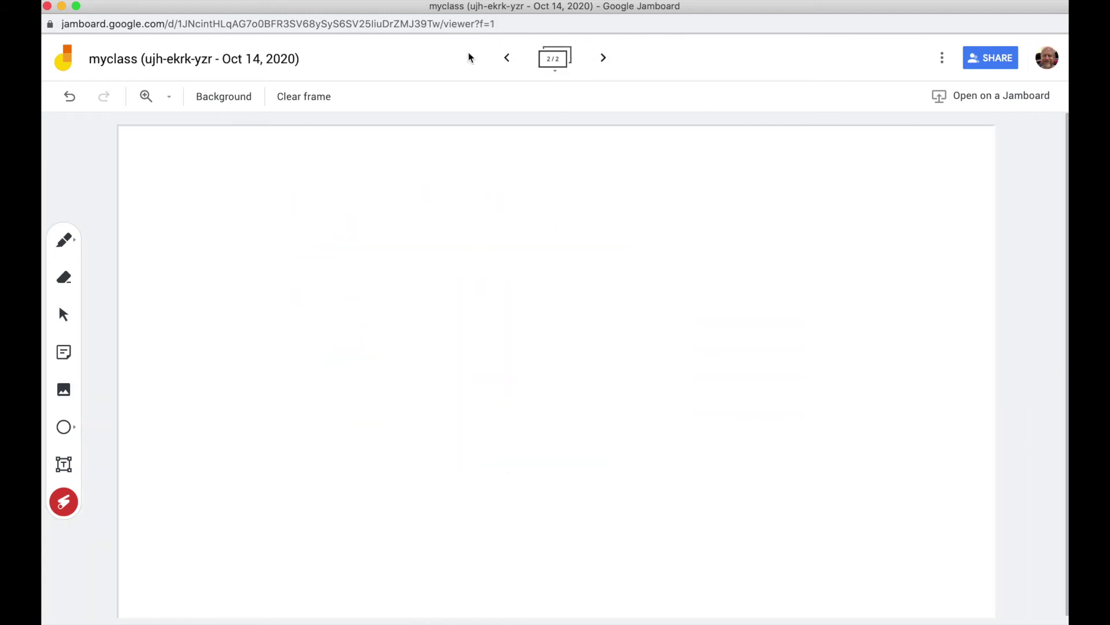
left_click(505, 59)
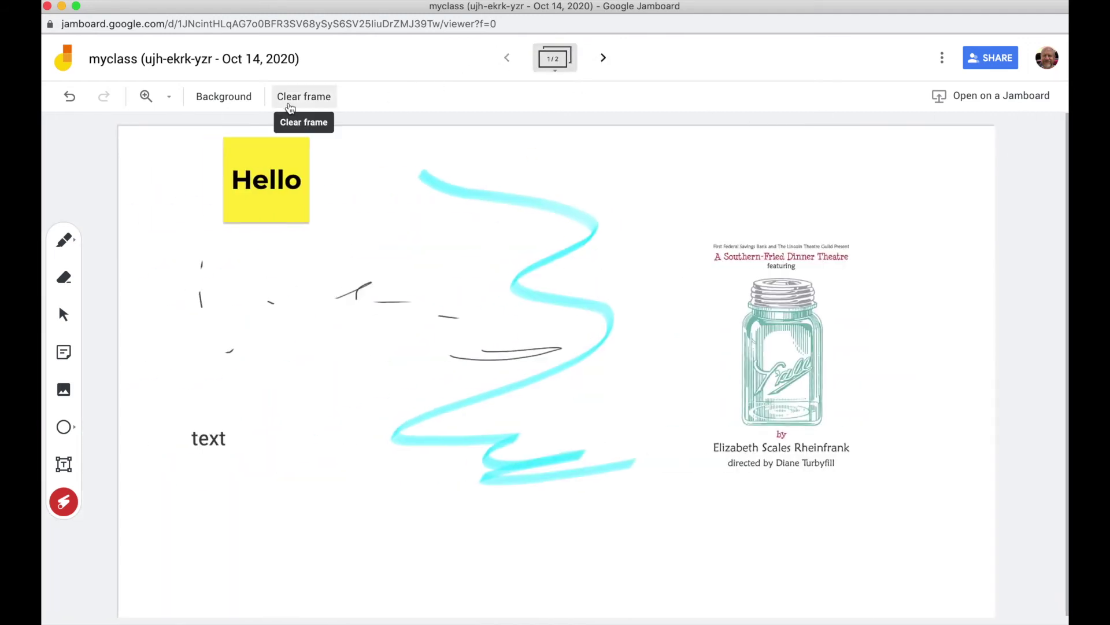
- Apply the grey grid background to the first frame and replace it with the white dotted background
left_click(225, 97)
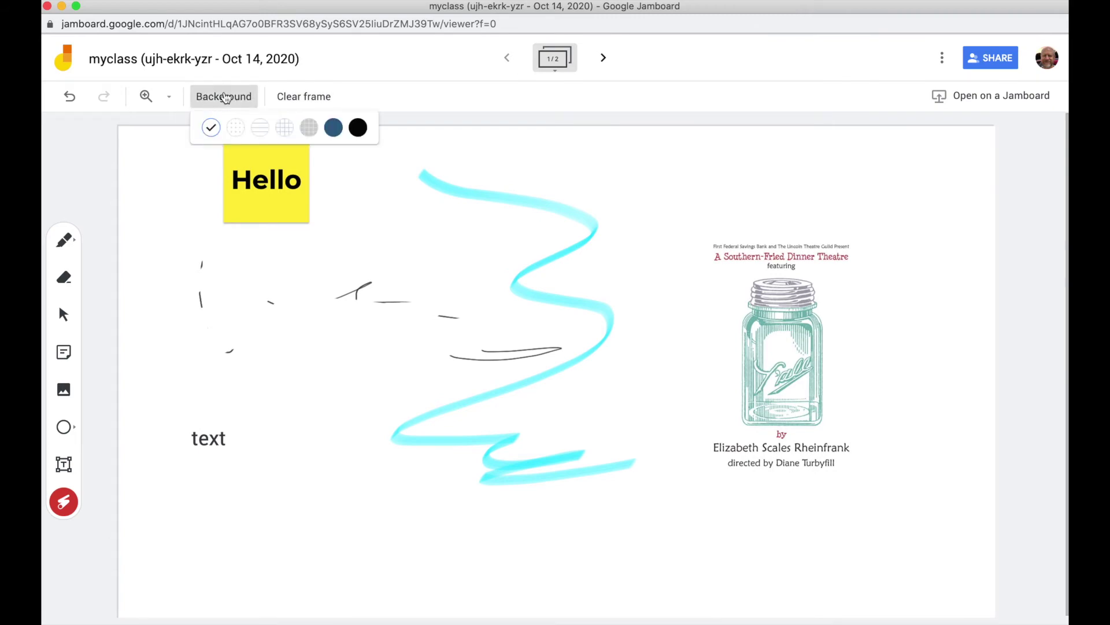
left_click(310, 128)
left_click(224, 96)
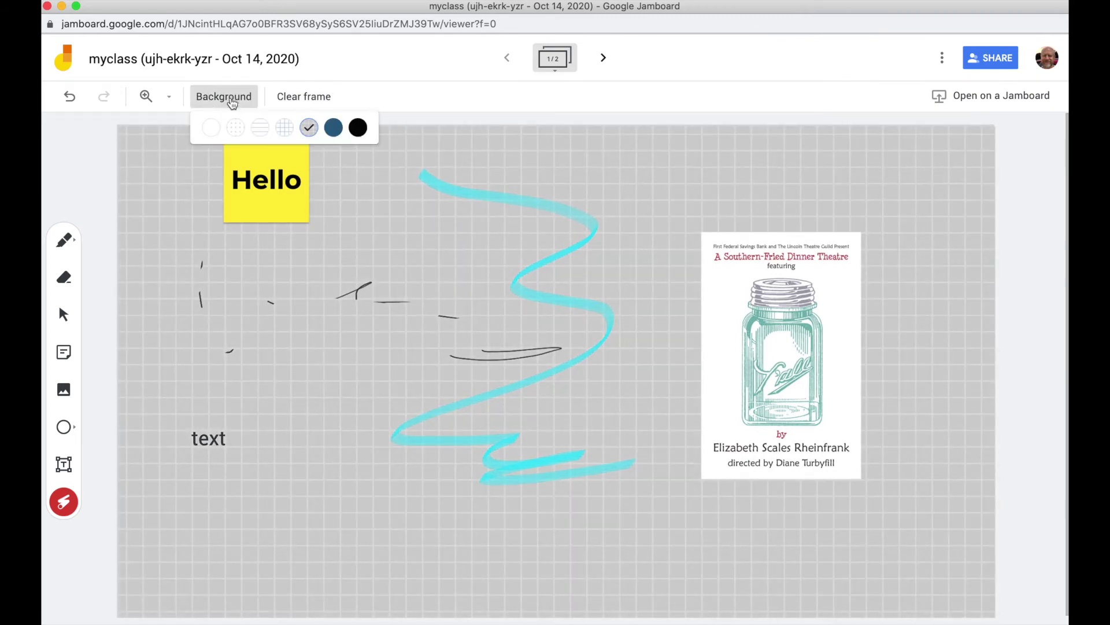
left_click(236, 129)
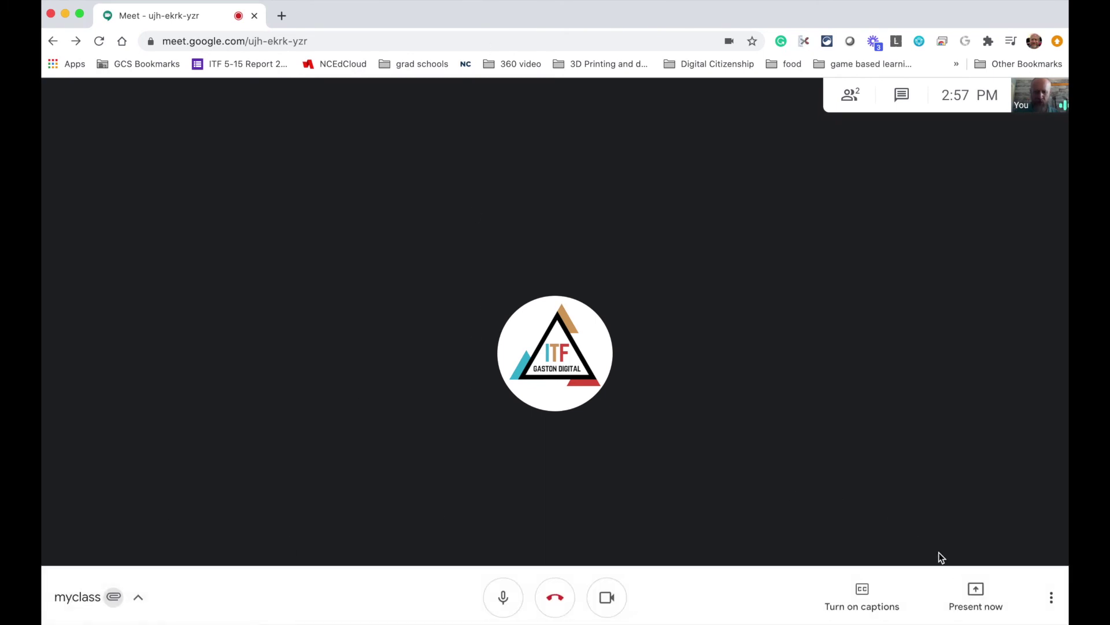
- Switch to the Google Meet call, examine the whiteboard options for starting or reopening a Jam, and close them
left_click(1048, 600)
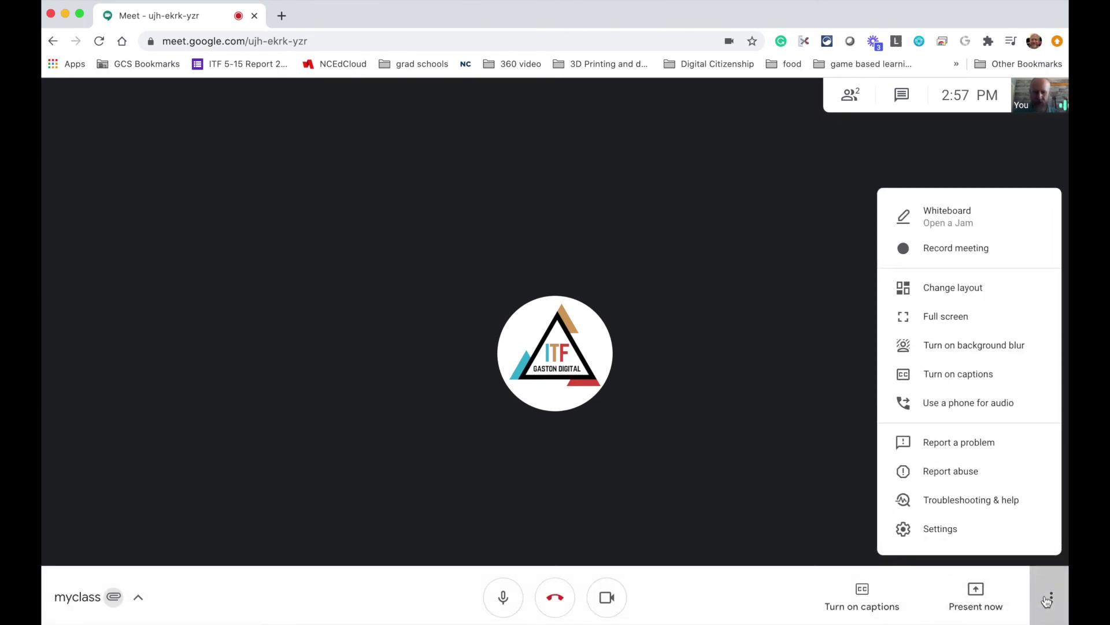
left_click(972, 217)
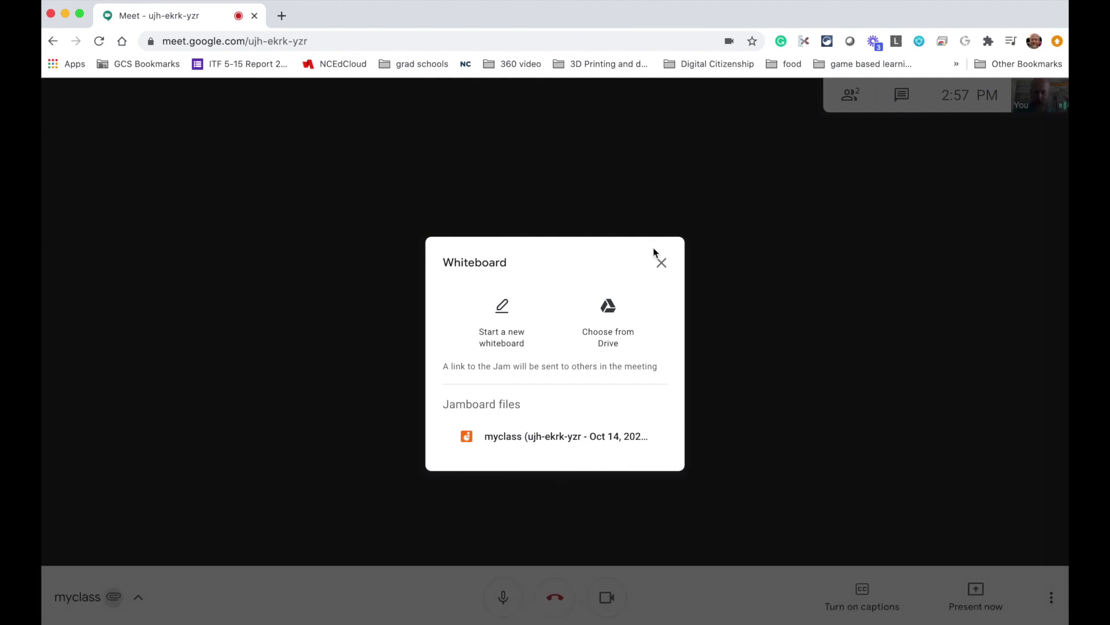
left_click(662, 263)
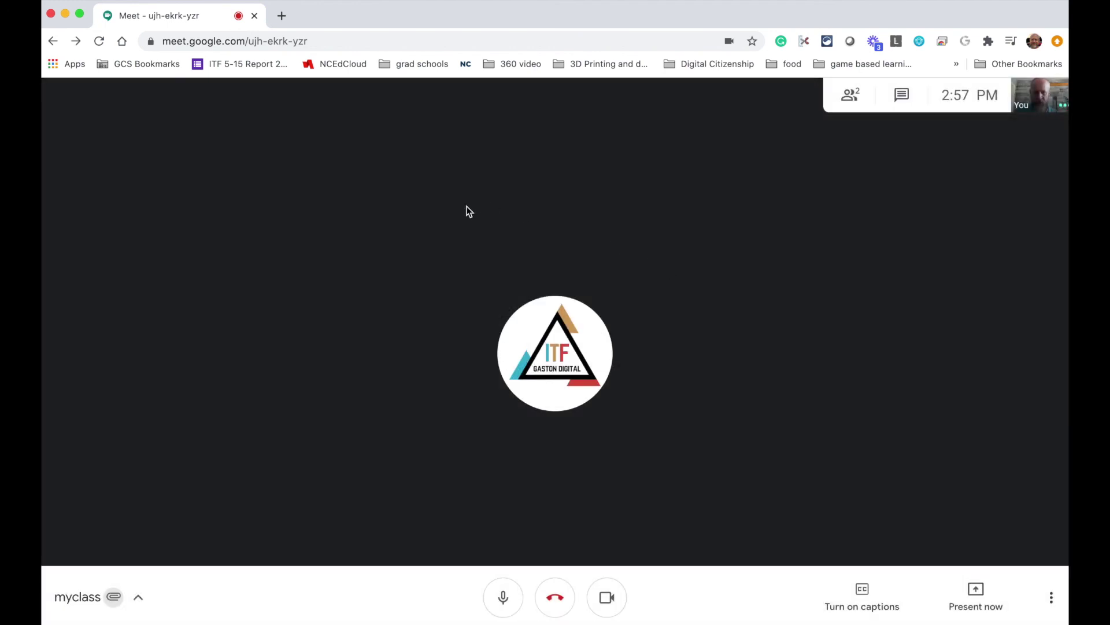